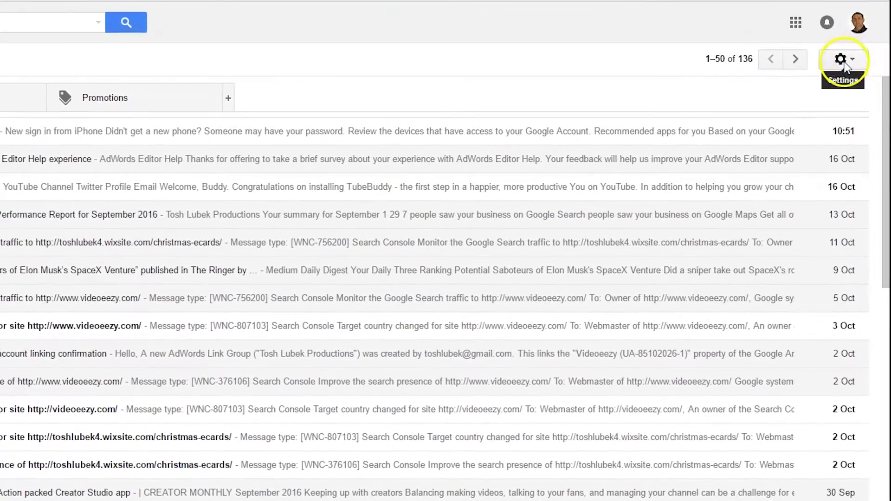
- Open Gmail settings and add blank lines below the Mob number in the signature
left_click(852, 63)
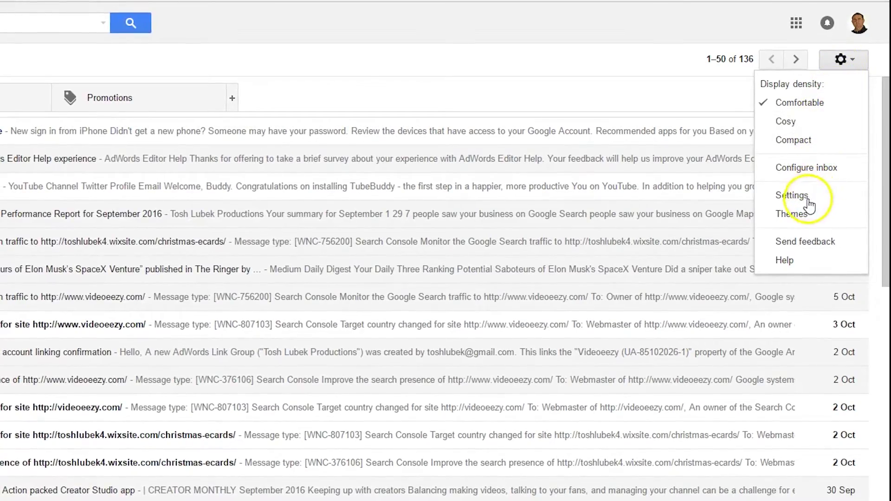
left_click(793, 197)
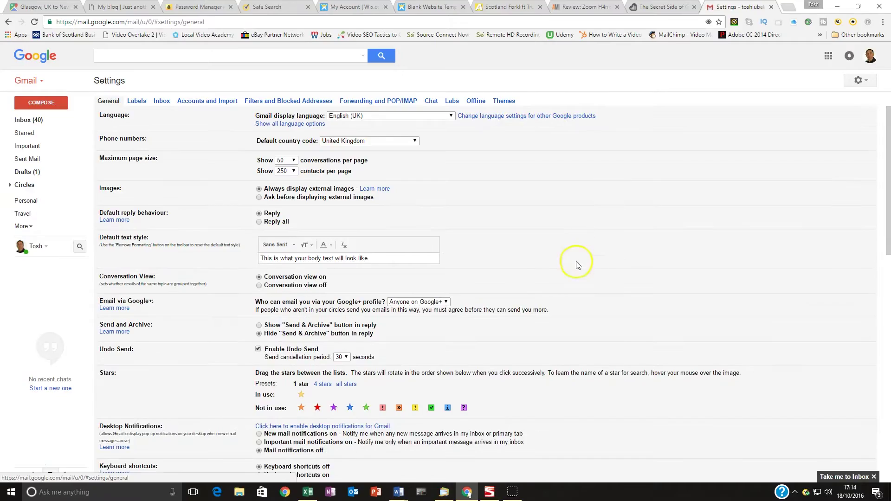
scroll(587, 258, "down", 5)
scroll(587, 258, "down", 3)
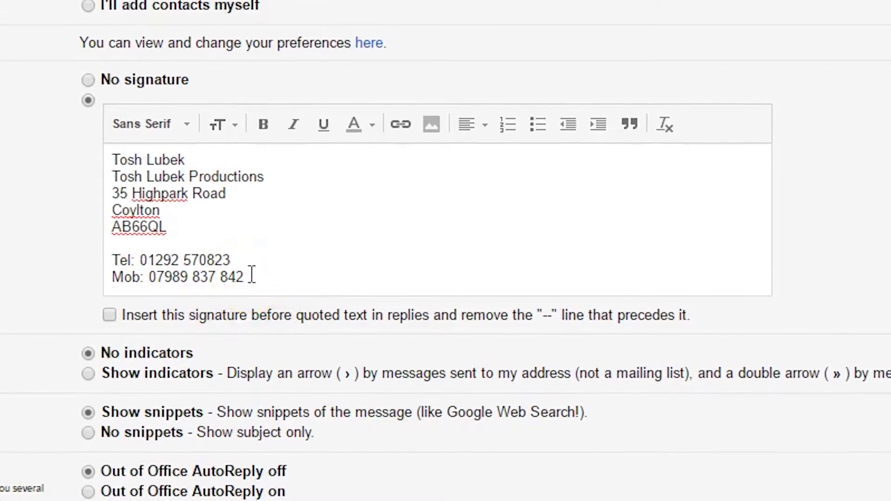
left_click(251, 276)
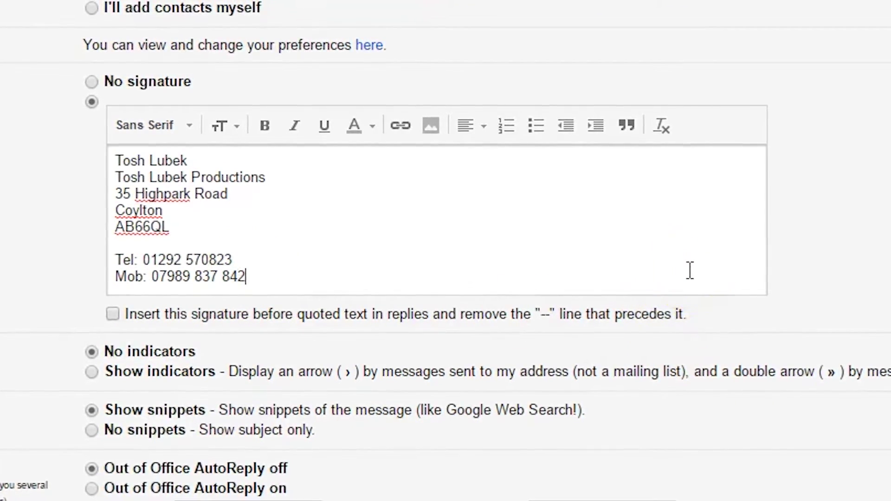
key("Return")
key("Return")
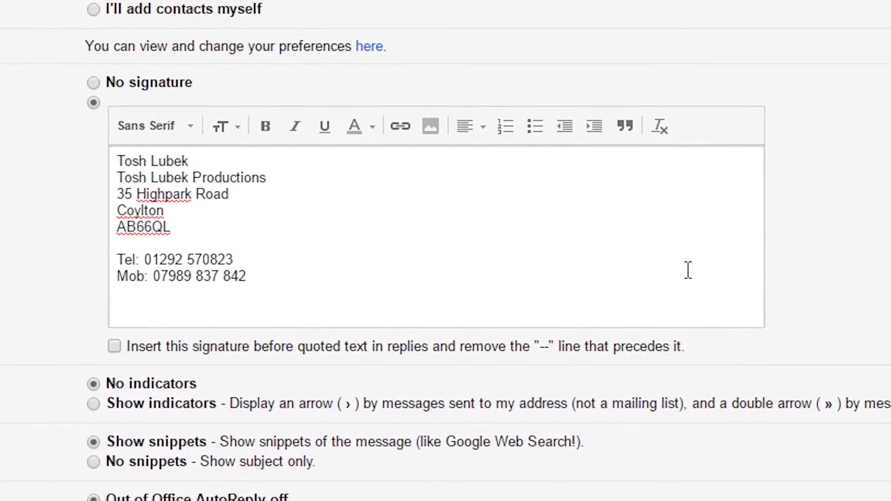
left_click(738, 258)
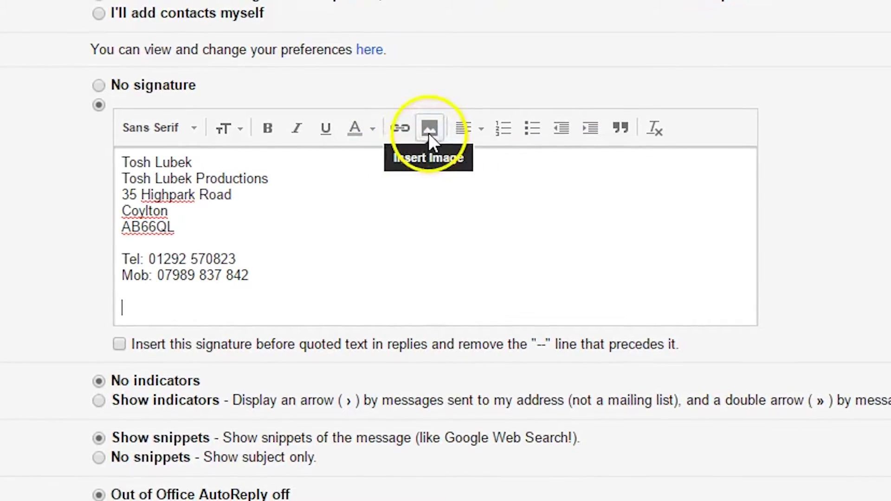
- Upload Video Player.jpg from the computer's Videos folder as the signature image
left_click(428, 127)
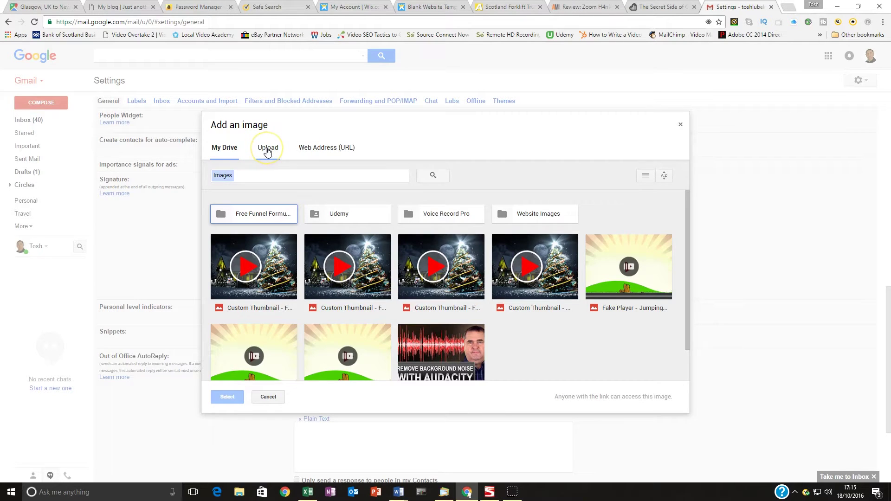
left_click(267, 152)
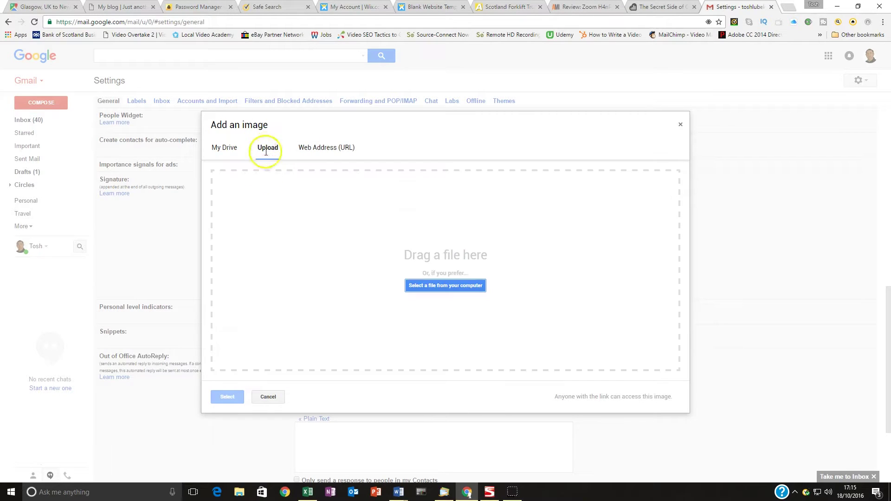
left_click(436, 288)
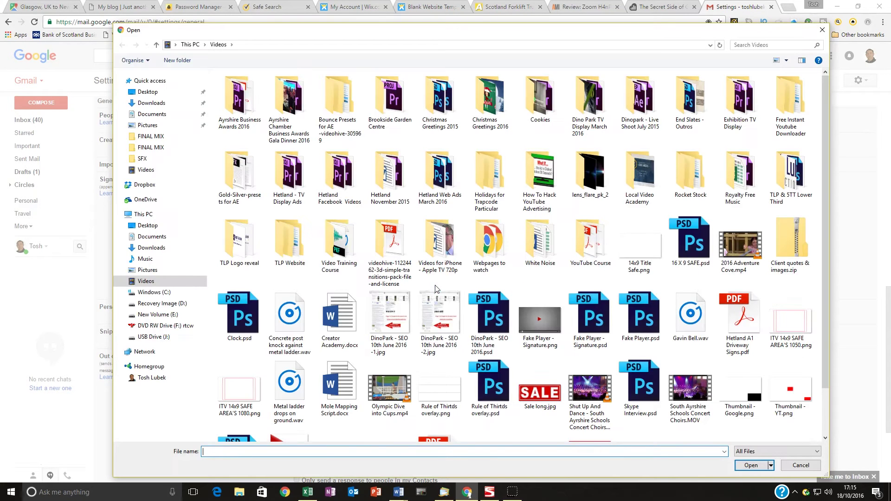
left_click(414, 290)
scroll(414, 290, "down", 1)
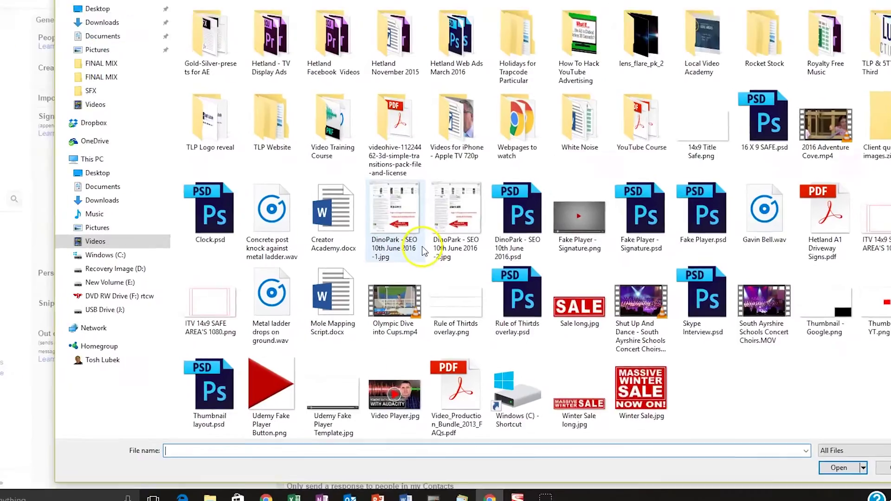
left_click(391, 407)
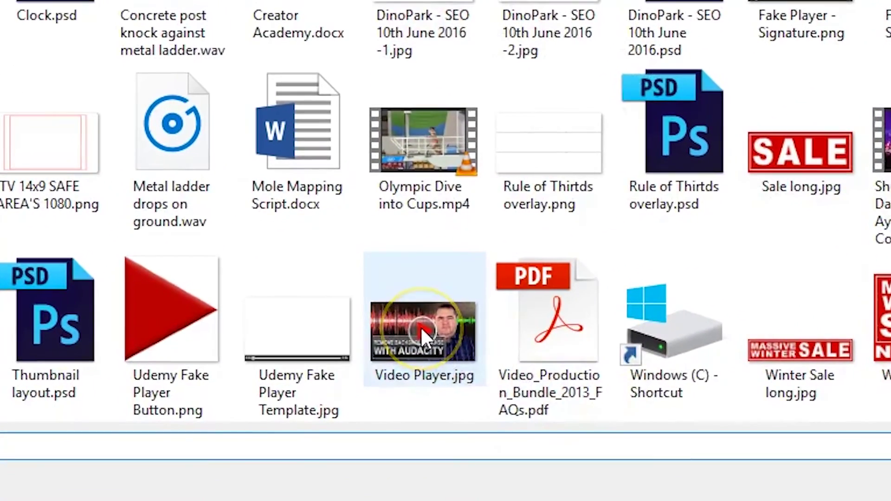
left_click(416, 353)
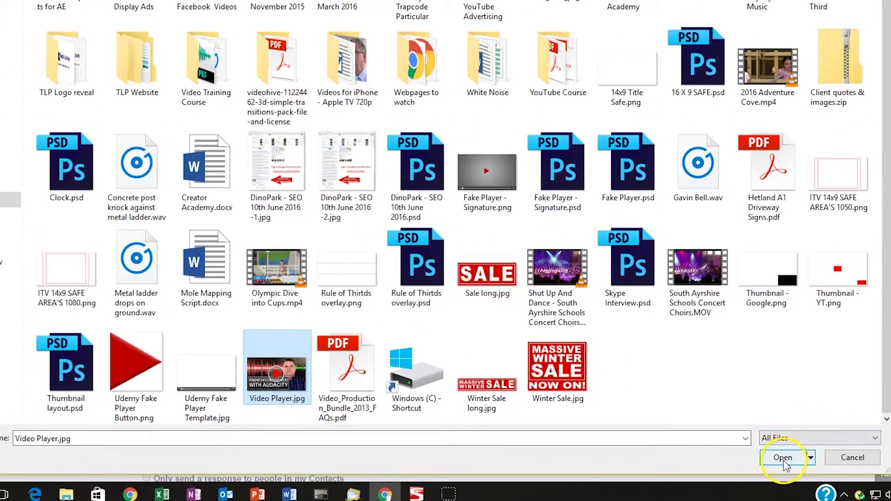
left_click(783, 460)
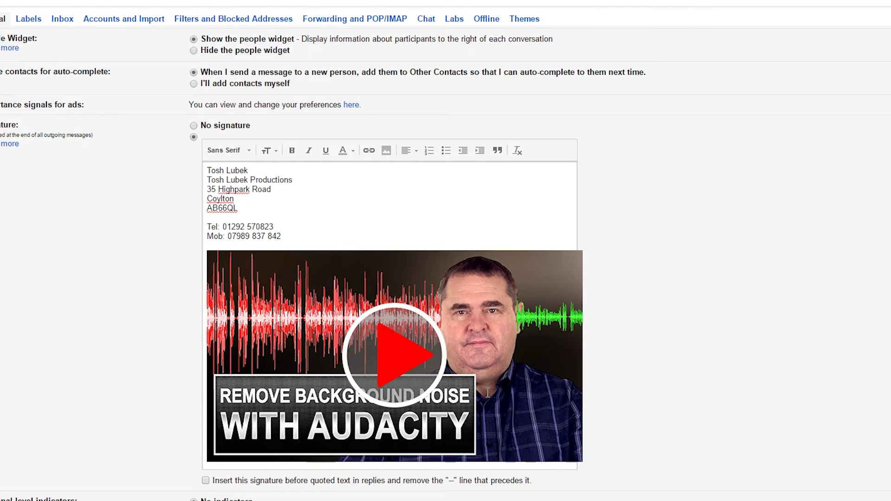
- Try the signature image at Medium, Small and Medium, then leave it at Large
left_click(483, 355)
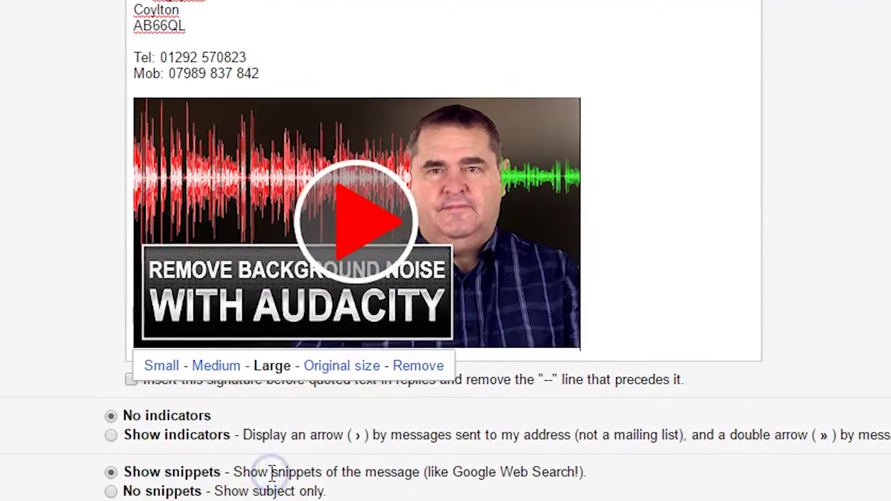
left_click(224, 384)
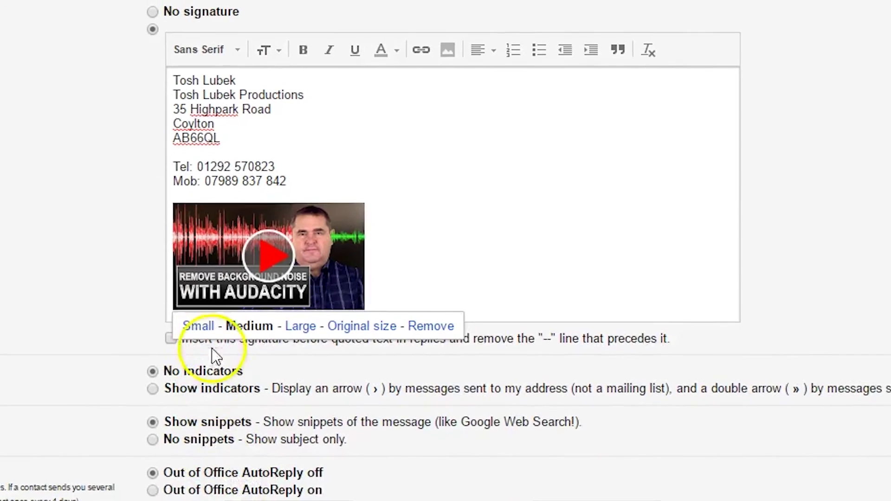
left_click(207, 348)
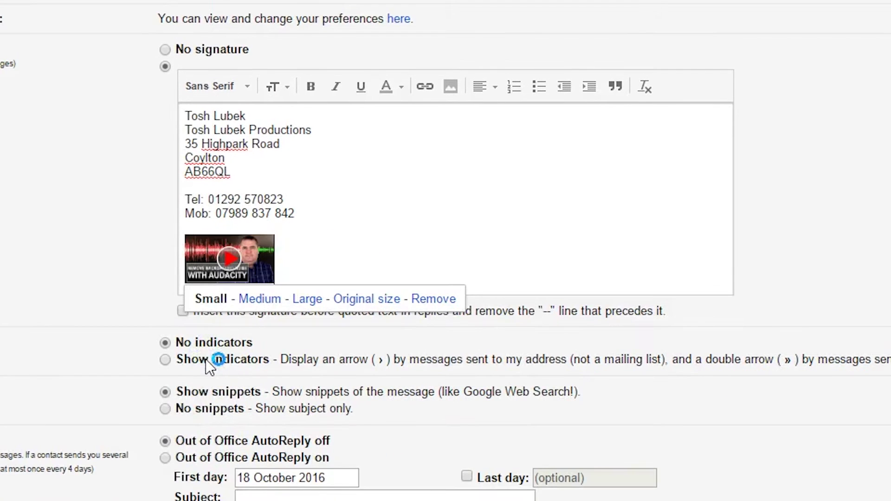
left_click(256, 298)
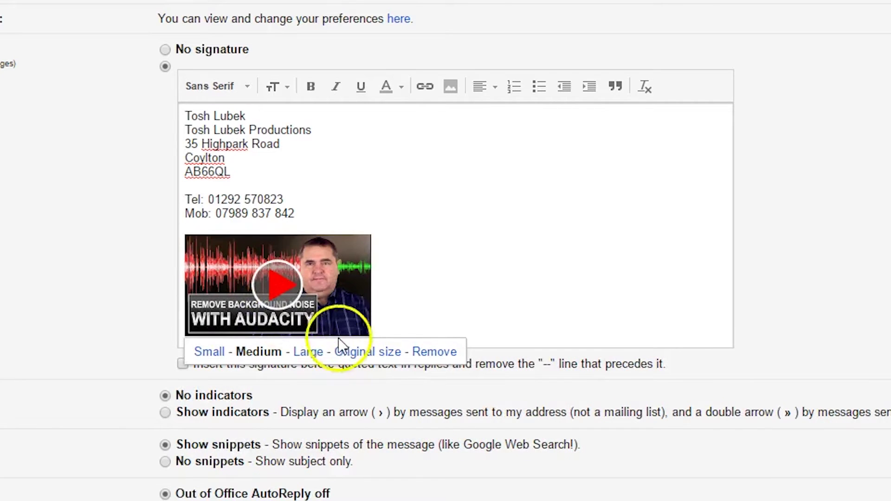
left_click(309, 353)
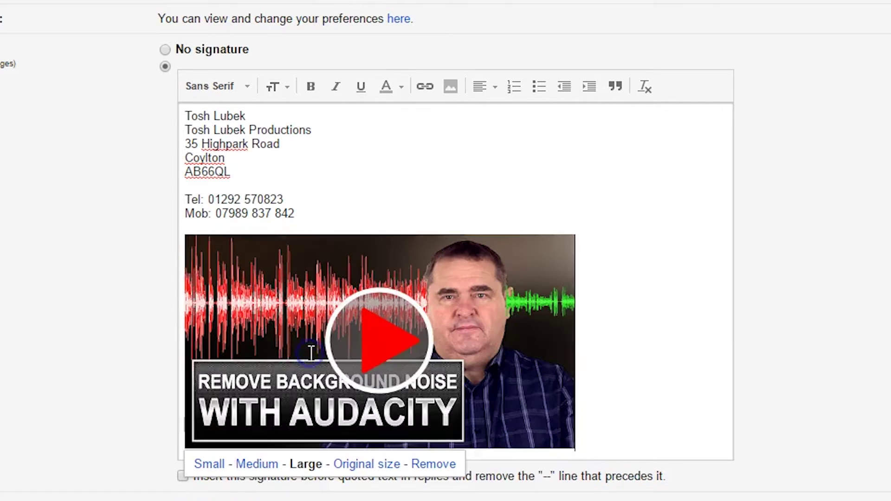
- Select the whole video thumbnail image and open its Edit Link dialog
left_click(681, 361)
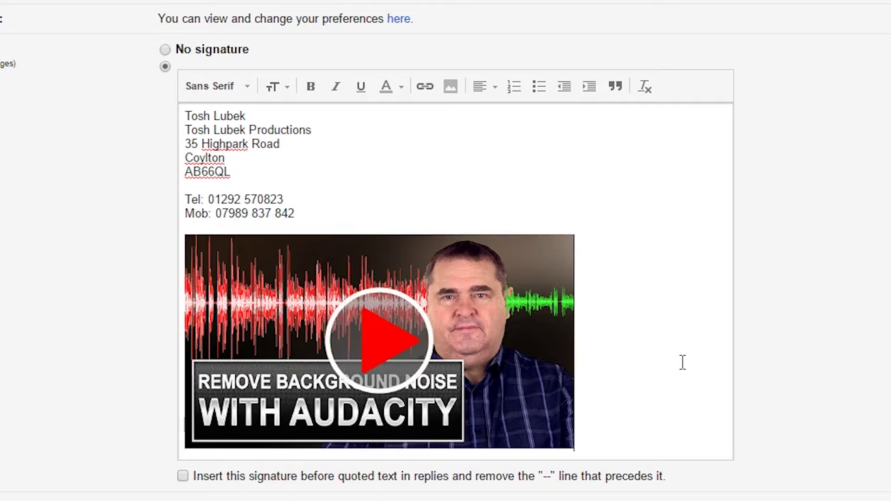
left_click_drag(601, 353, 3, 327)
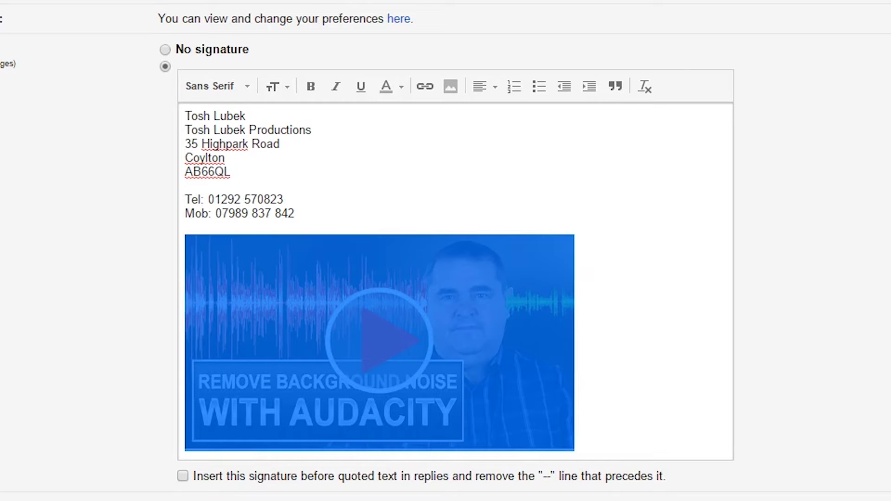
left_click(425, 86)
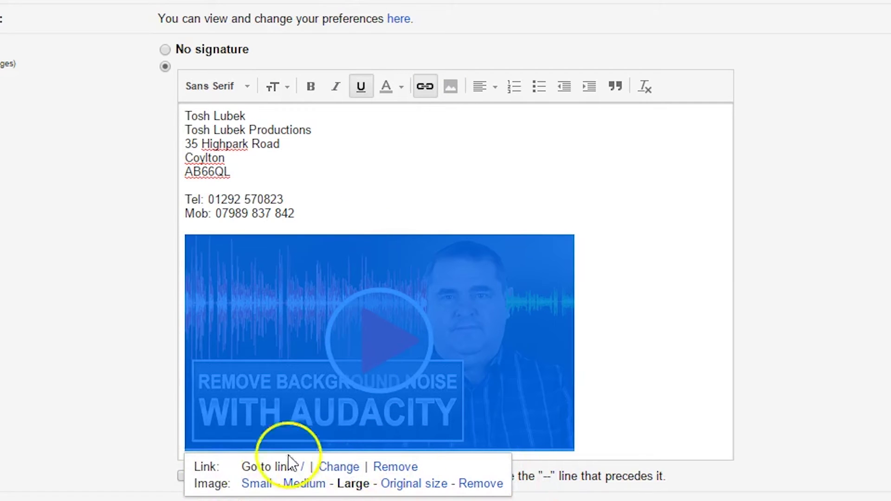
left_click(338, 467)
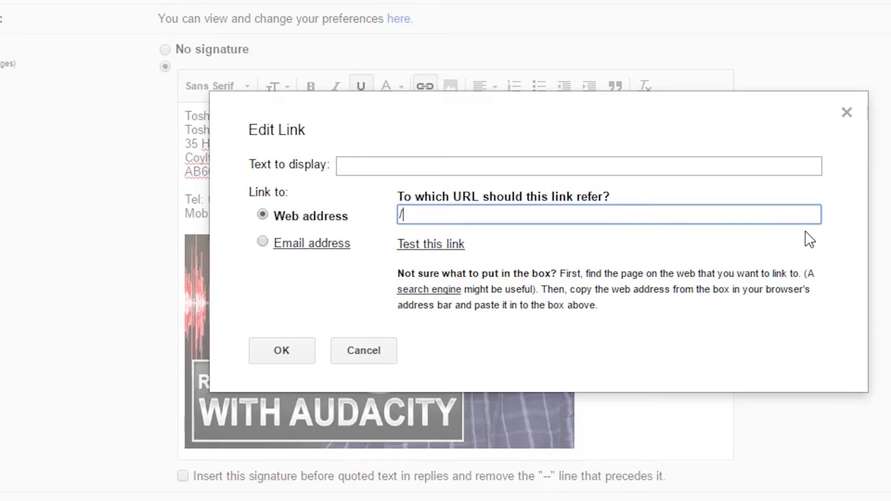
left_click_drag(423, 215, 384, 200)
key("BackSpace")
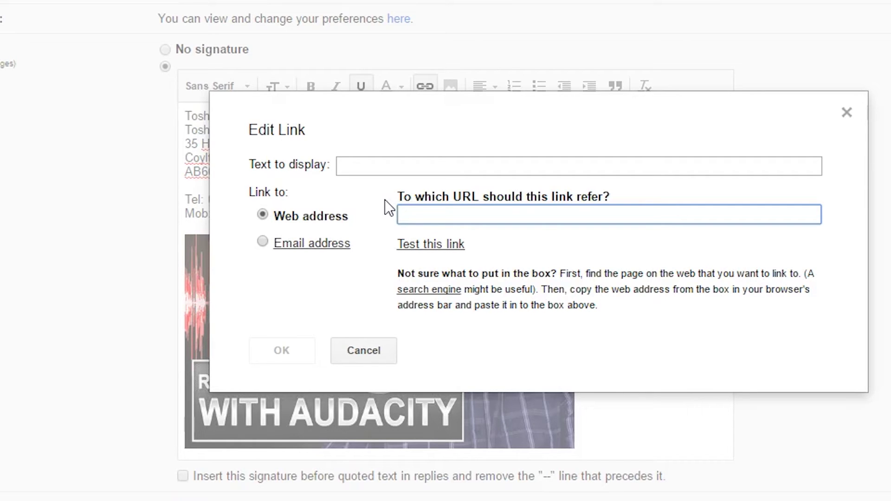
type("http://toshlubek4.wixsite.com/audacity-noise")
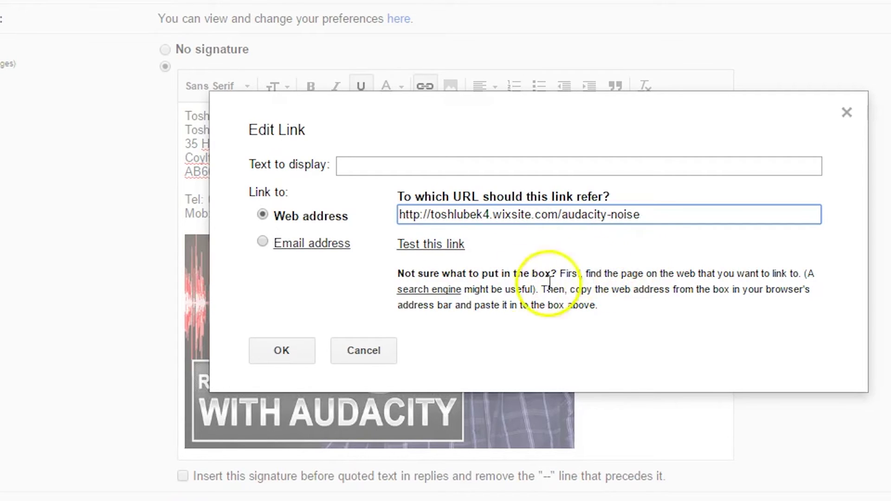
left_click(427, 248)
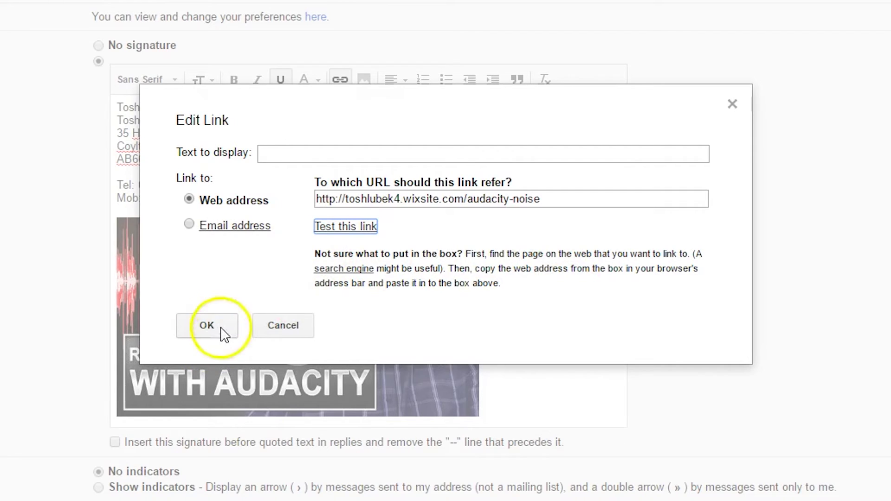
- Confirm the audacity-noise image link and save the signature settings
left_click(207, 325)
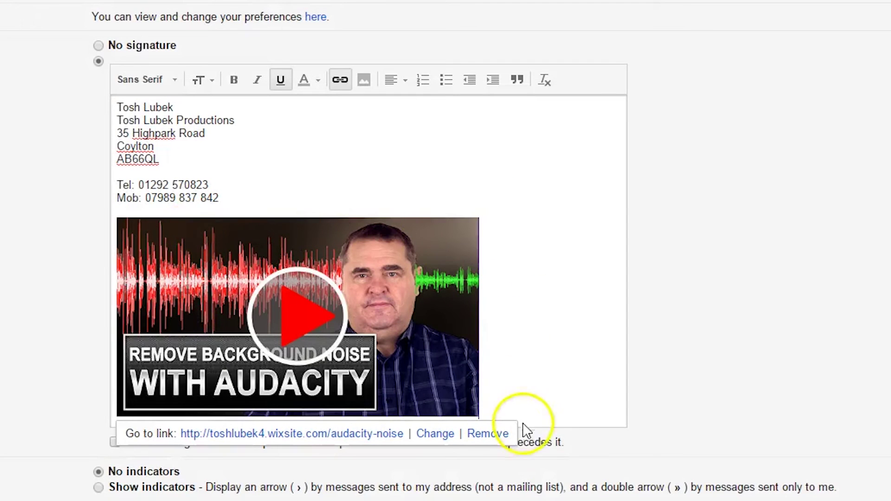
scroll(525, 430, "down", 4)
scroll(508, 424, "down", 2)
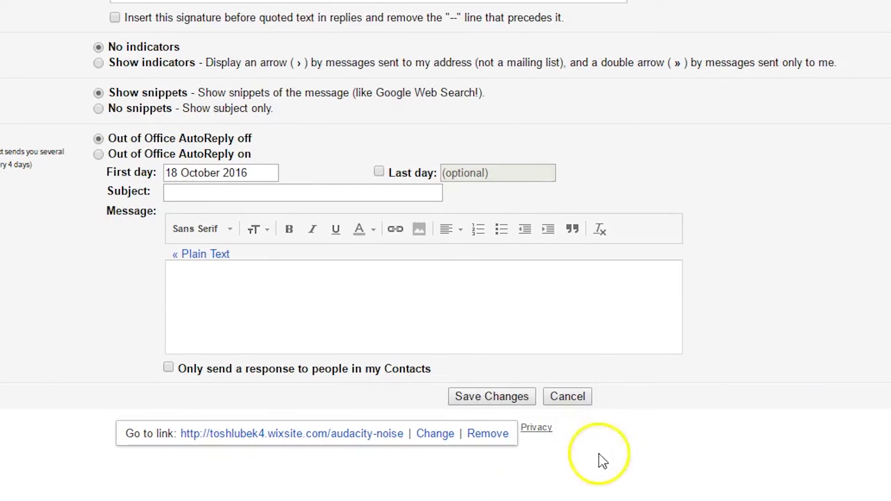
left_click(479, 400)
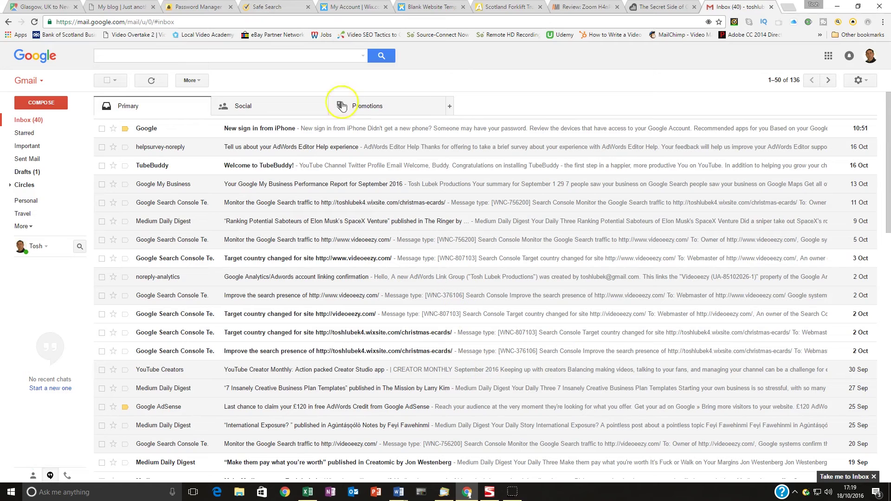
- Send yourself a full-size test email titled 'Video' reading 'Here's my video'
left_click(36, 107)
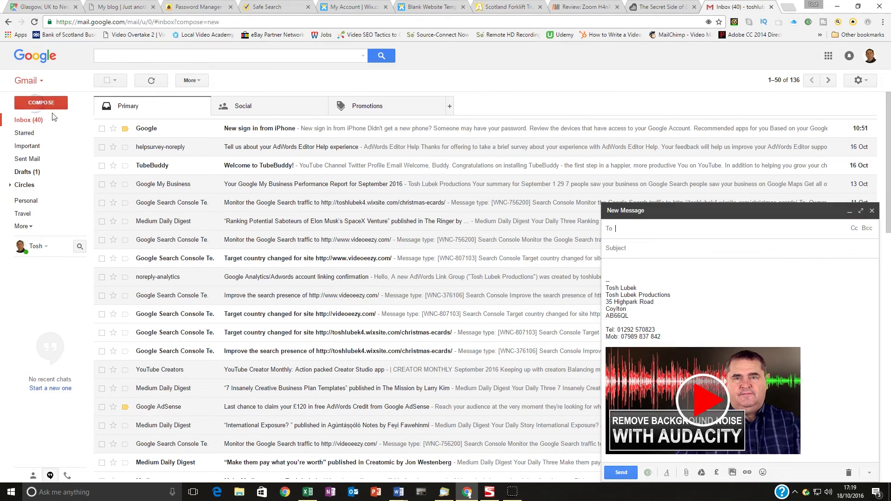
left_click(860, 209)
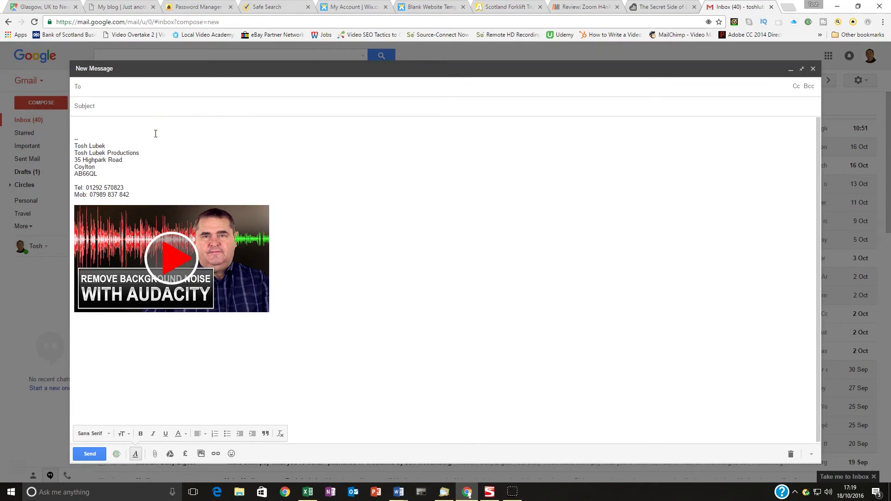
left_click(158, 129)
type("tosh")
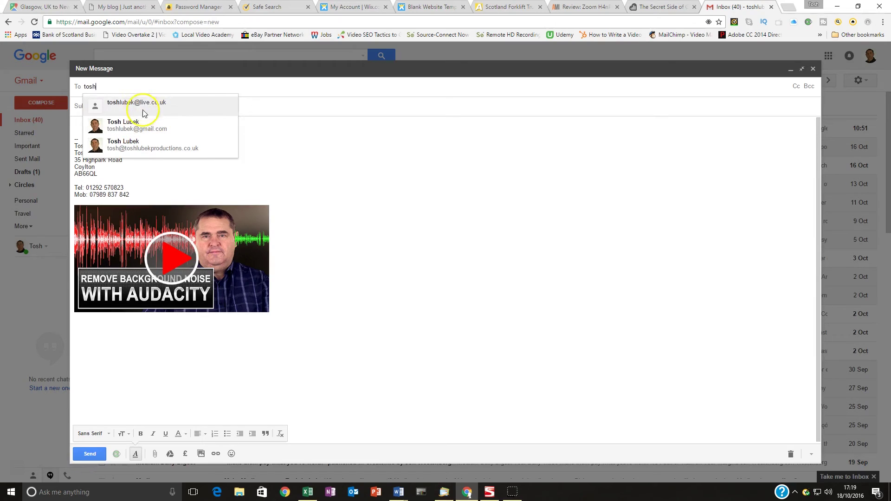
left_click(143, 100)
left_click(102, 110)
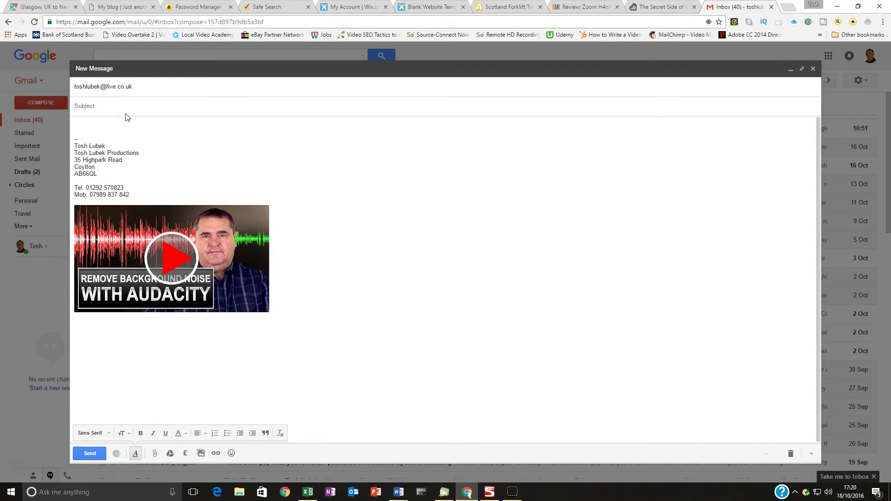
type("Video")
left_click(82, 128)
type("H")
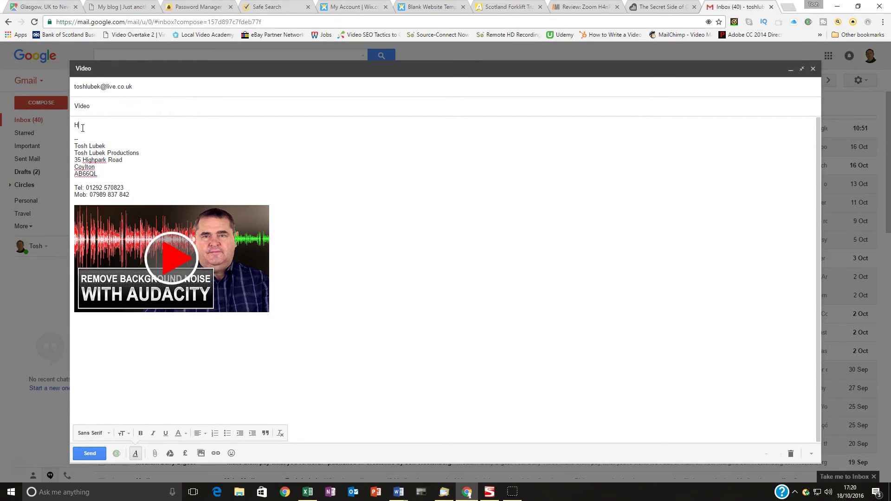
type("ere's my ")
type("video.")
left_click(90, 453)
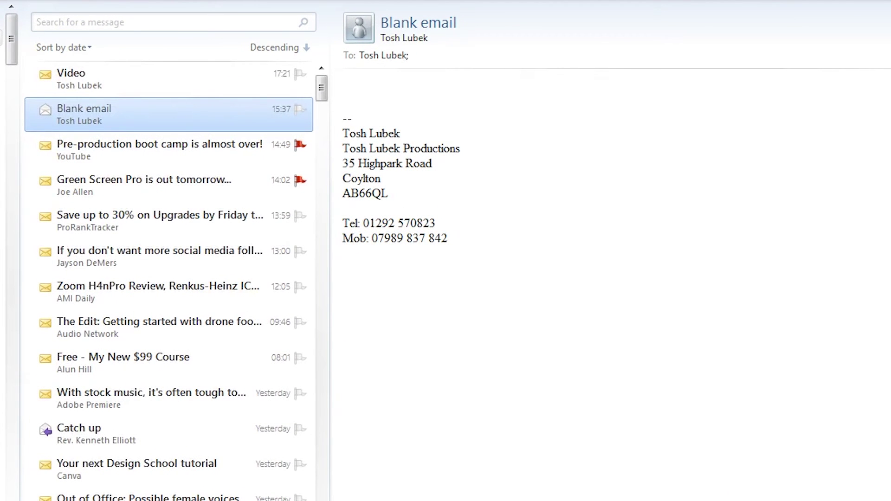
- Open the received 'Video' email in Windows Live Mail to view the thumbnail signature
left_click(132, 82)
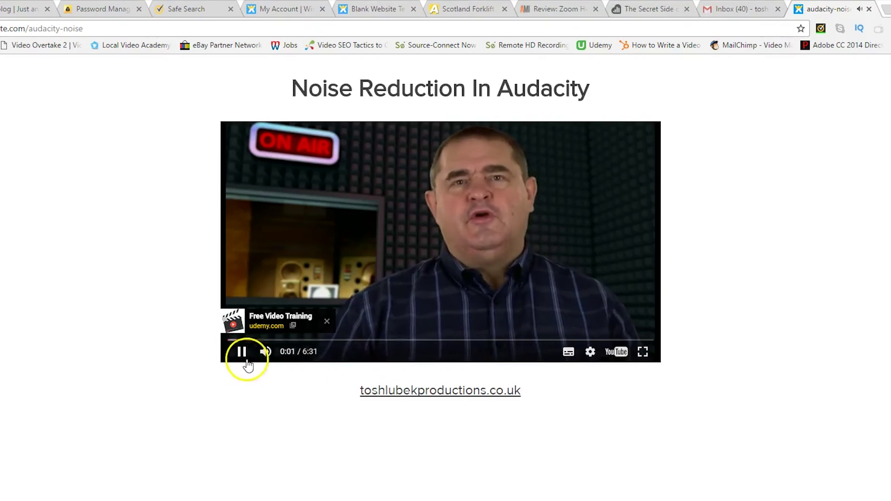
- Pause the Noise Reduction In Audacity landing-page video at 0:01
left_click(247, 360)
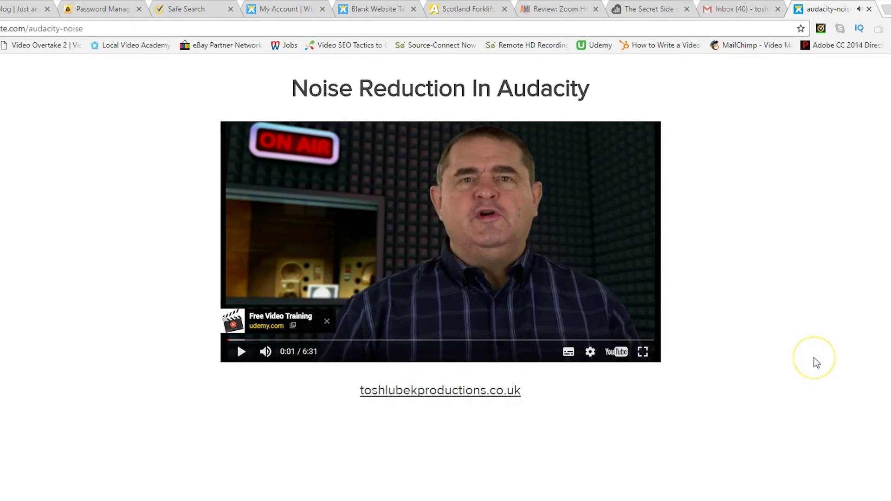